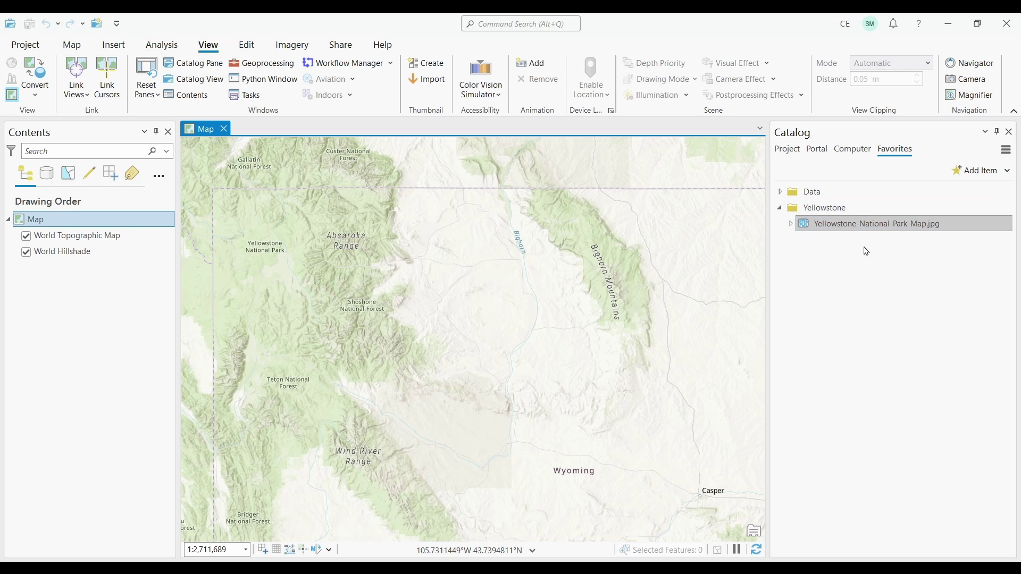
Add Yellowstone-National-Park-Map.jpg to the map, zoom to it, then return to the Wyoming view.
drag(868, 226, 462, 337)
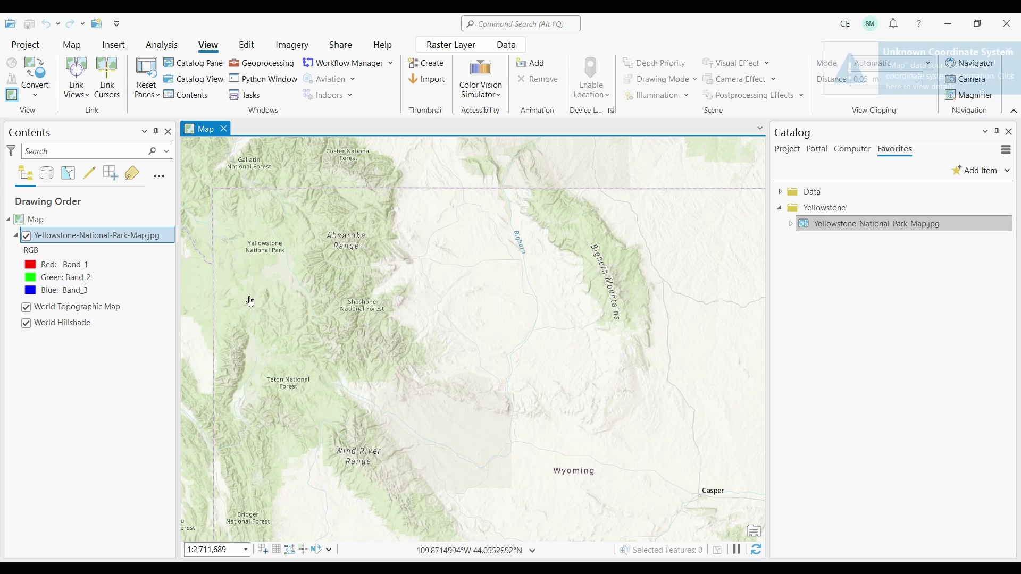
right_click(130, 235)
click(191, 314)
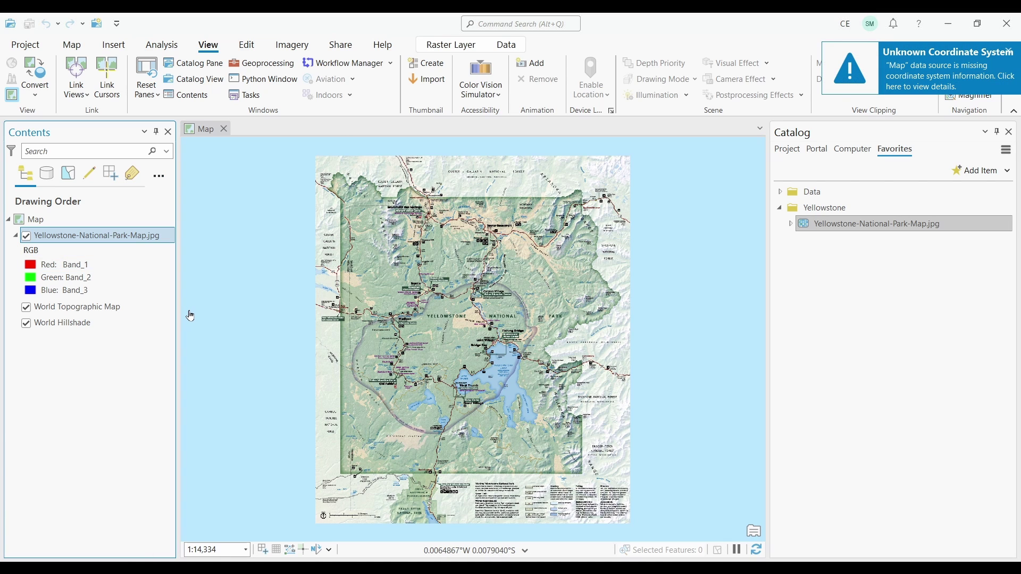
click(72, 45)
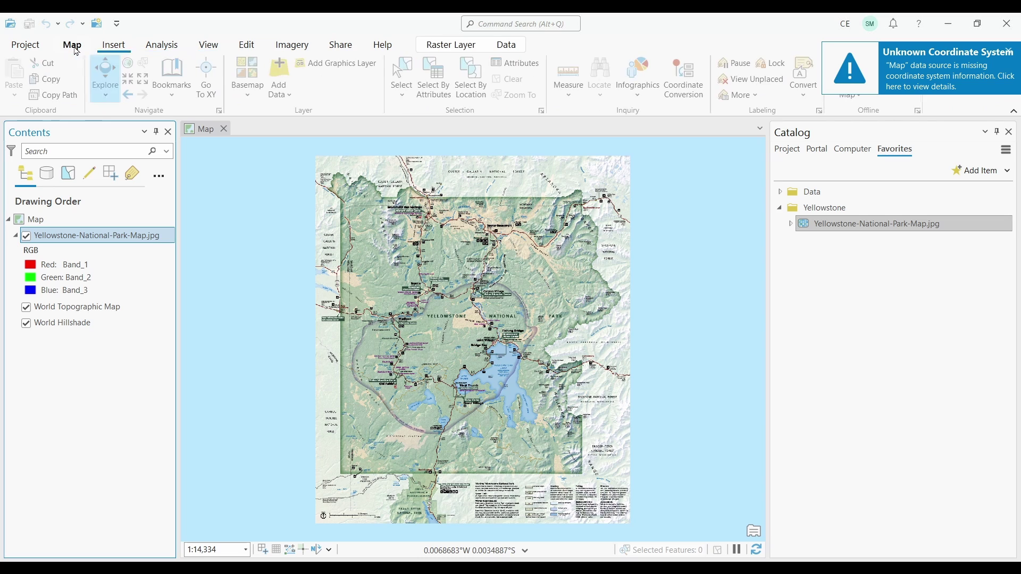
click(133, 96)
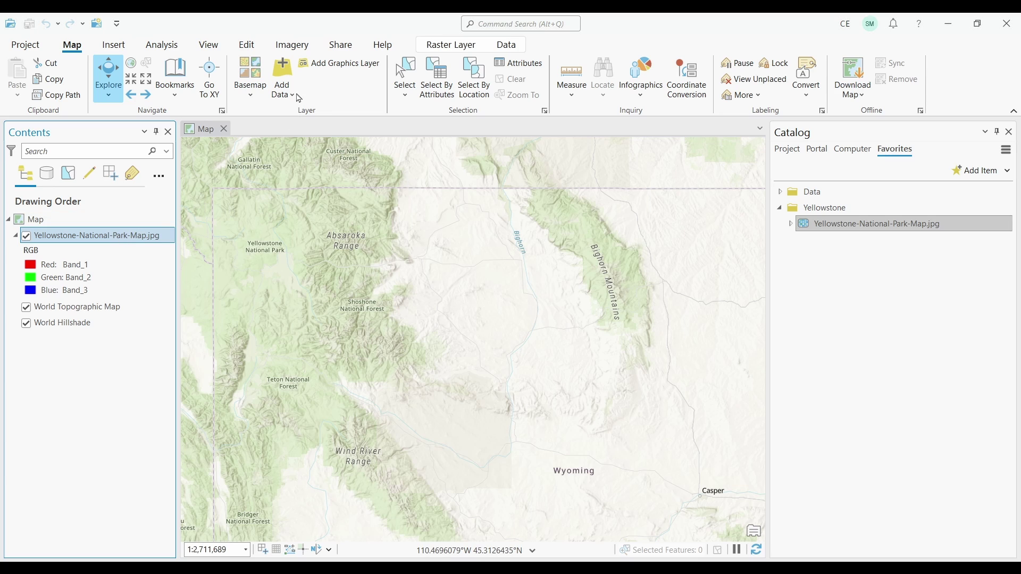
Start a Georeference session for Yellowstone-National-Park-Map.jpg from the Imagery tab.
click(297, 47)
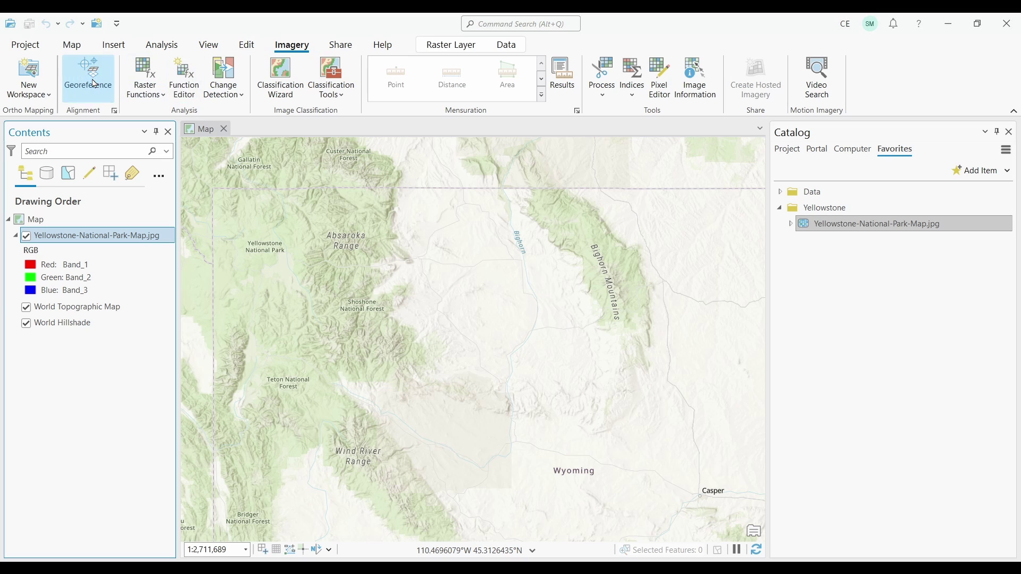
click(94, 84)
click(1009, 131)
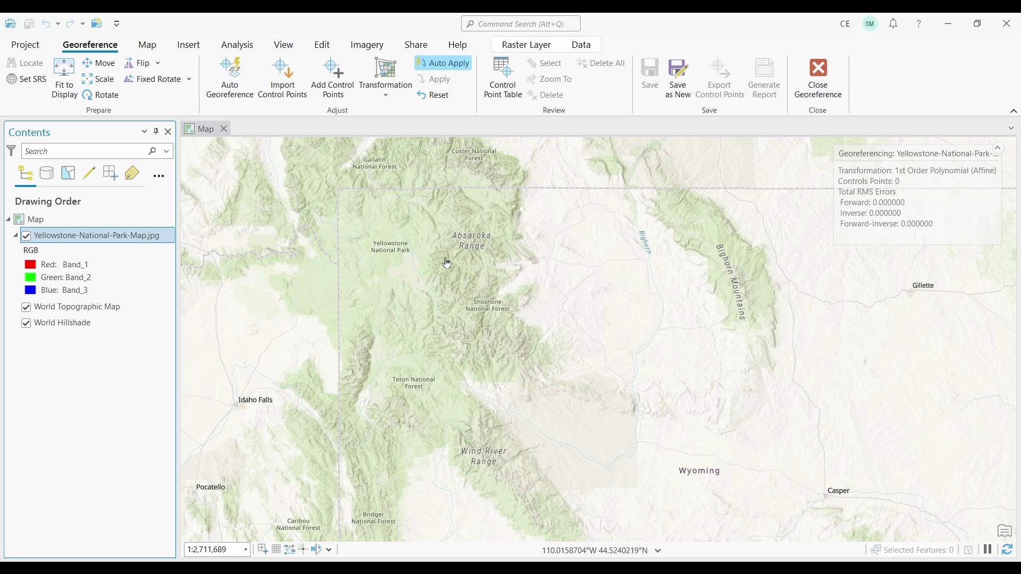
Fit the park map image to the display and bring its northwest corner into view over Yellowstone.
drag(447, 264, 382, 252)
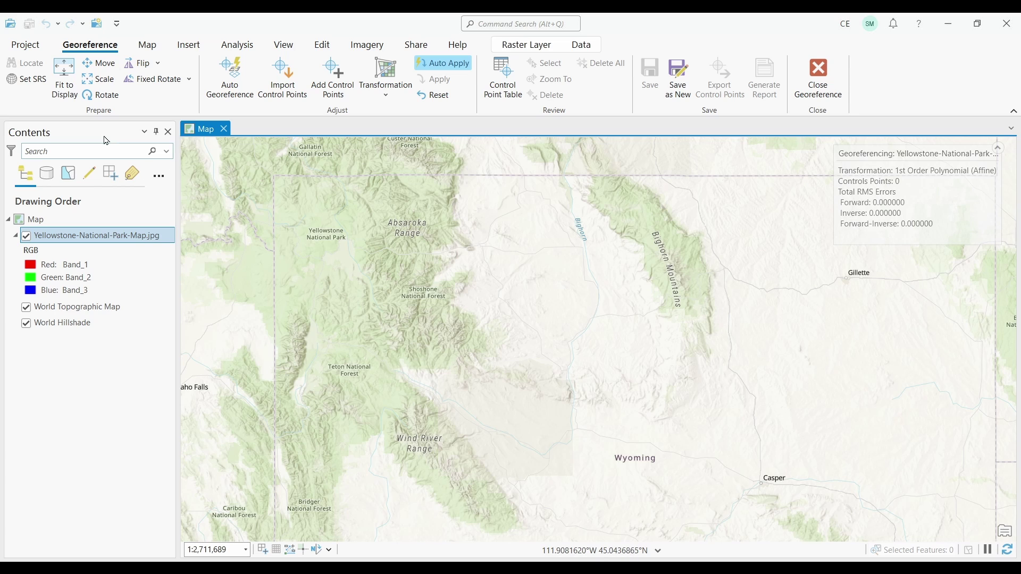
click(66, 78)
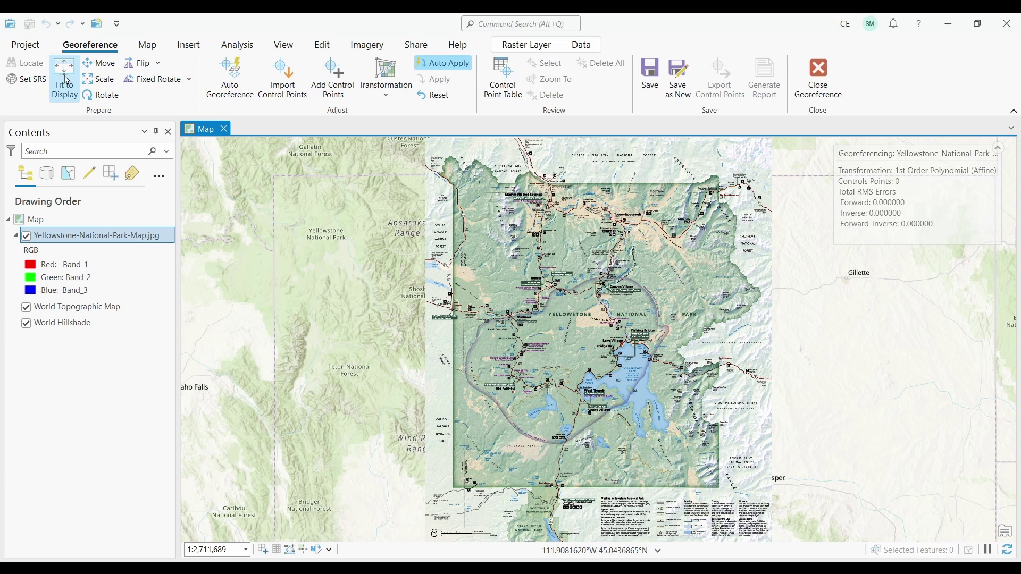
drag(406, 238, 592, 349)
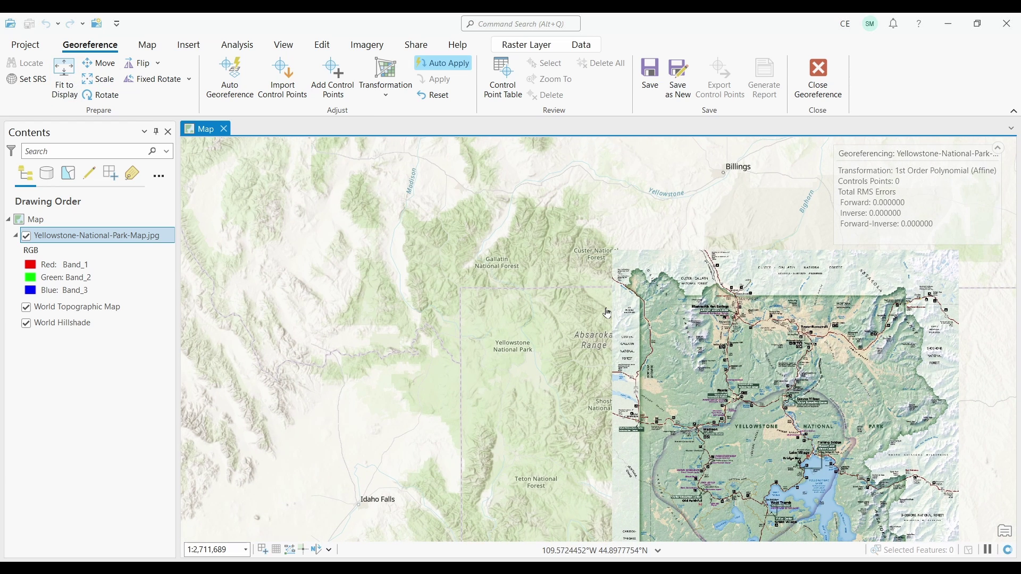
scroll(607, 313, up, 2)
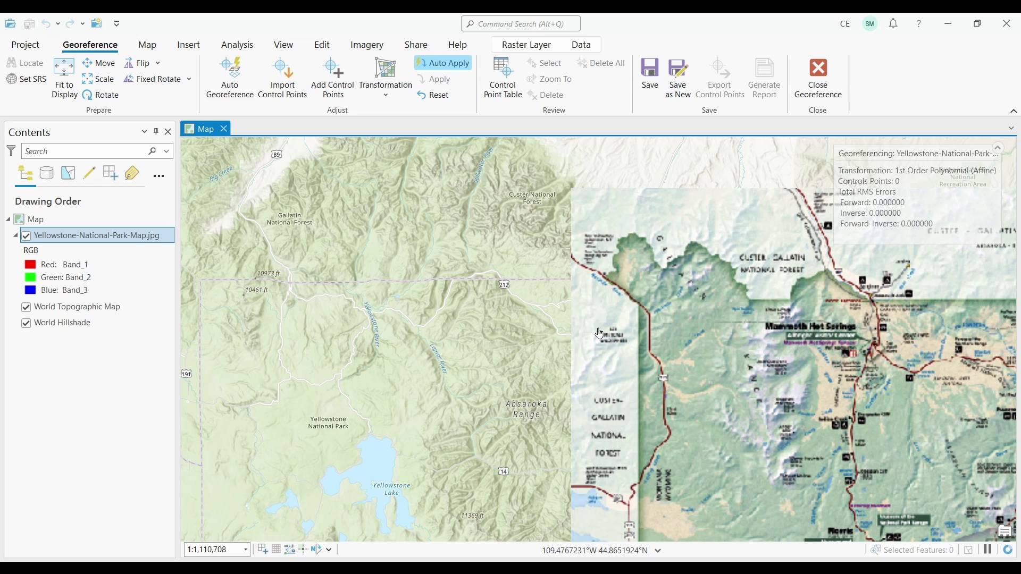
drag(600, 334, 766, 260)
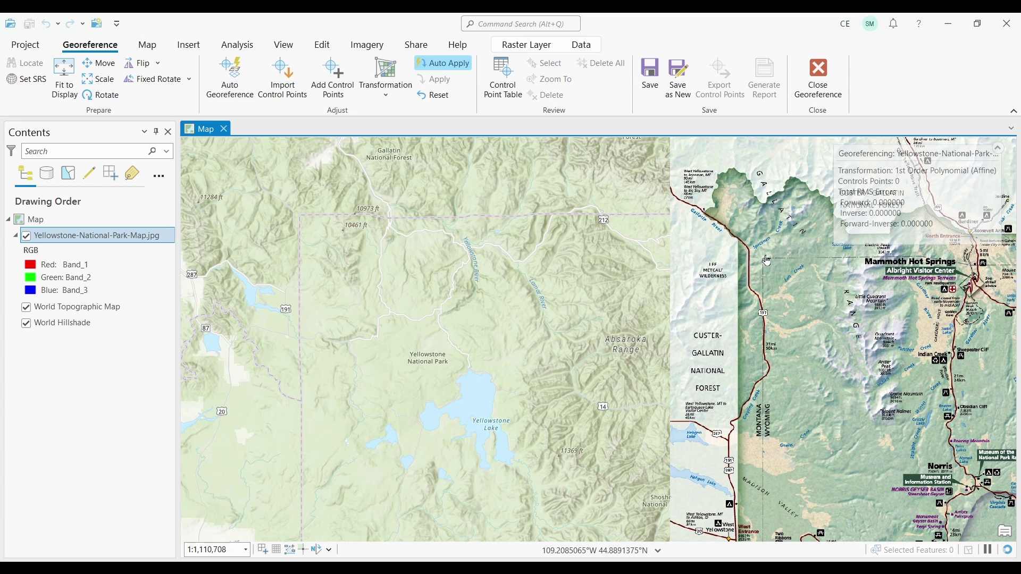
Link the park map's northwest boundary corner to its basemap location as the first control point.
click(331, 77)
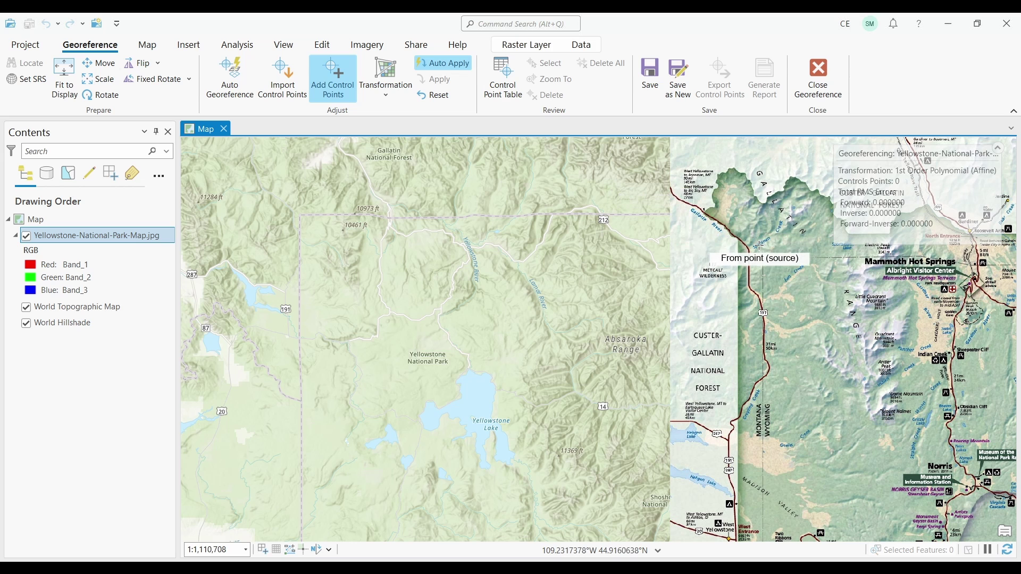
scroll(769, 260, up, 2)
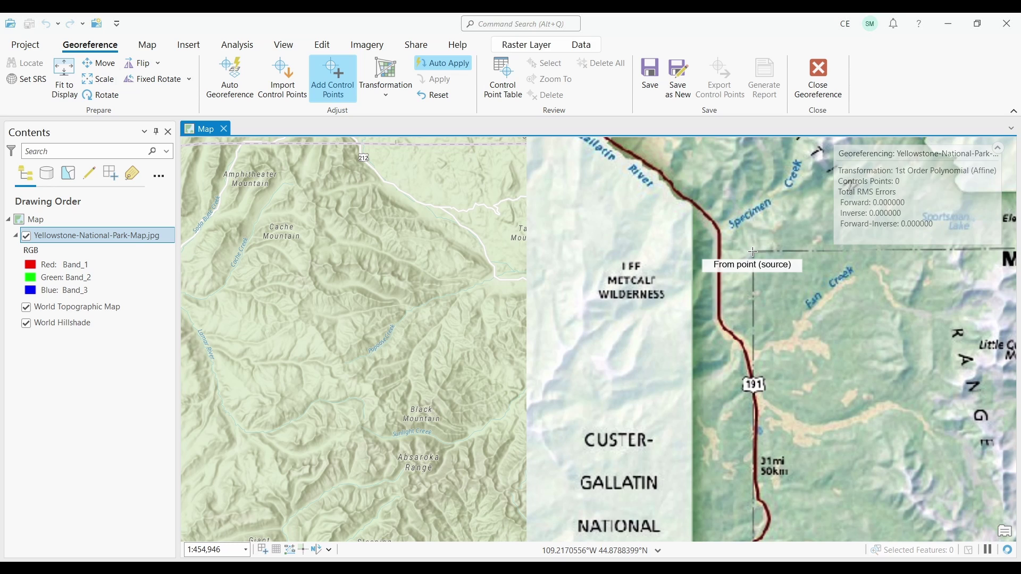
click(753, 252)
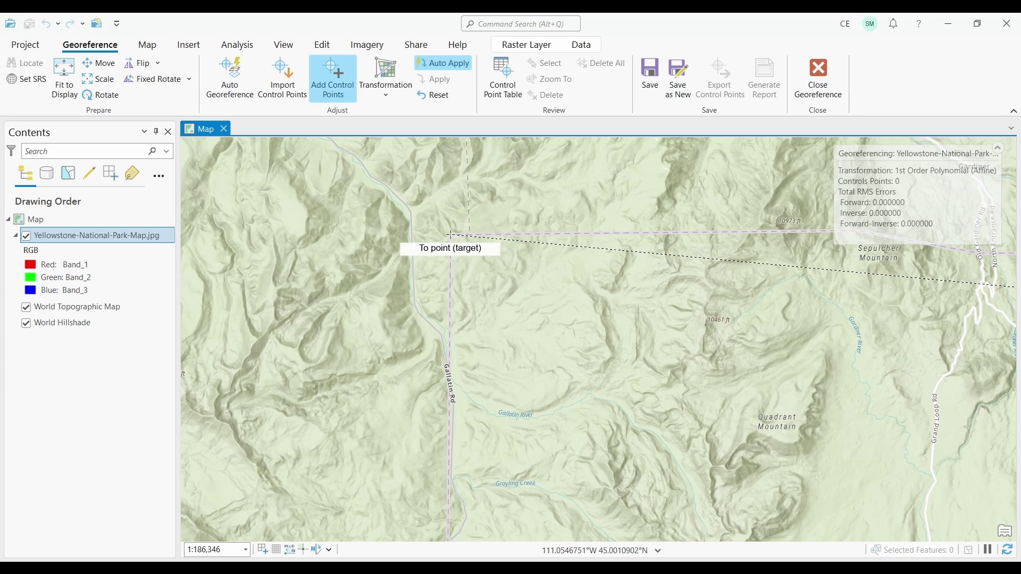
click(451, 234)
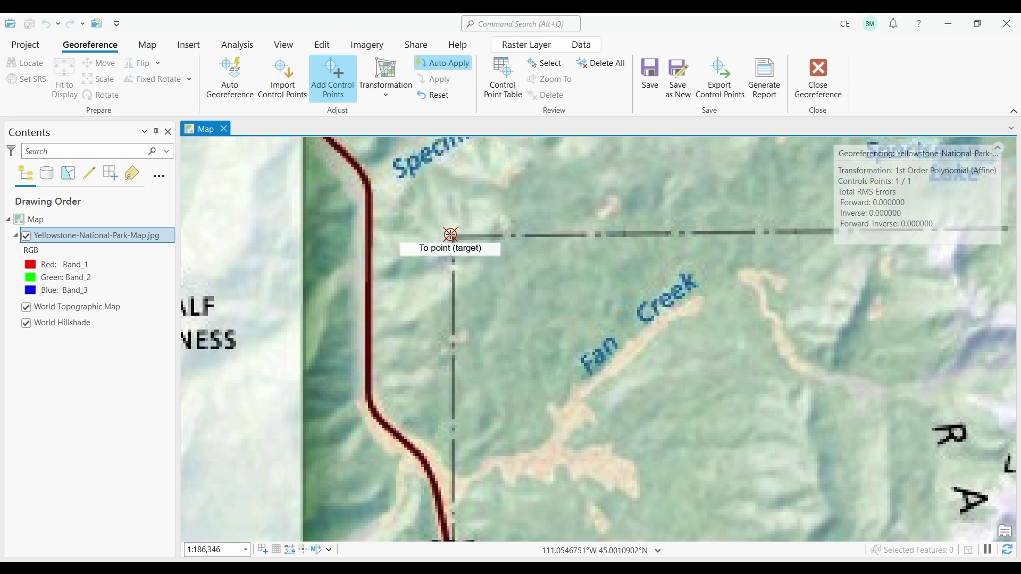
click(451, 234)
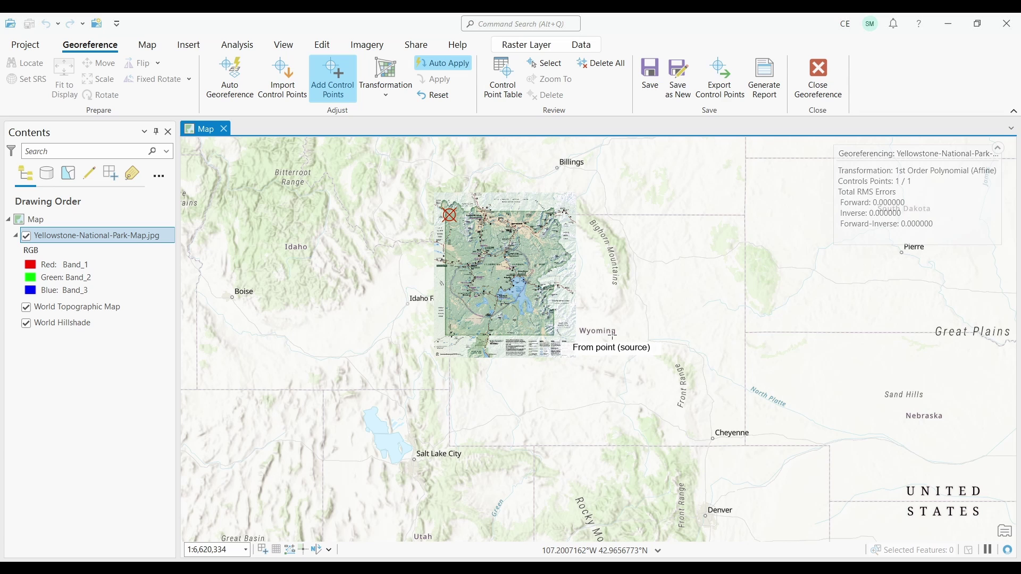
Link a Yellowstone Lake shore point on the image to the basemap shore as control point 2.
scroll(613, 335, up, 8)
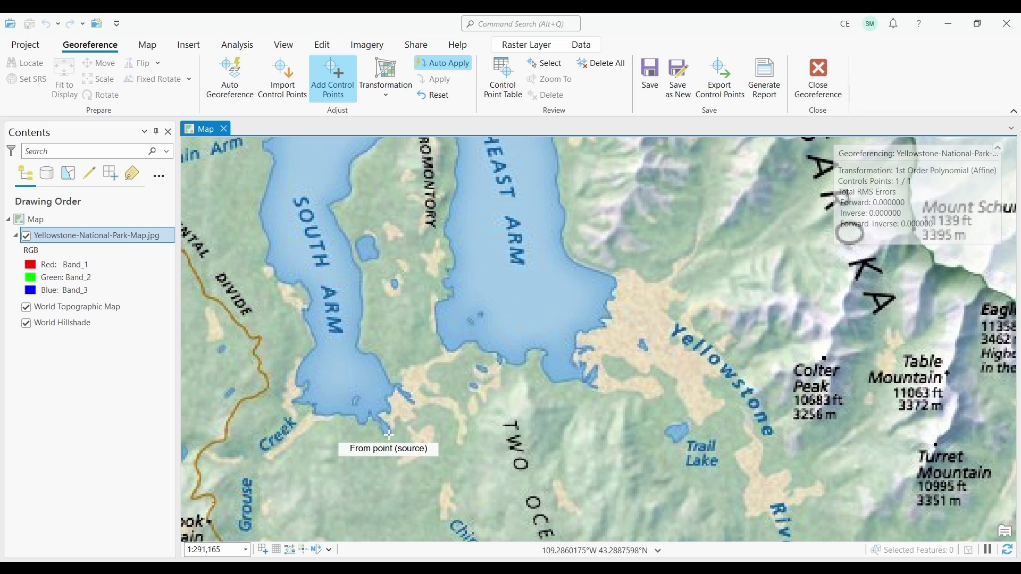
click(596, 368)
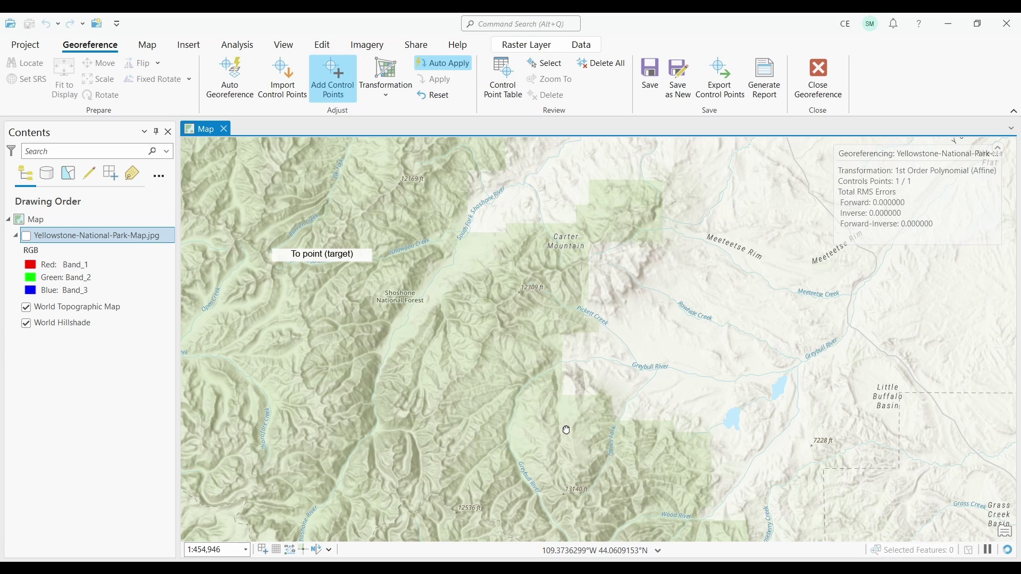
scroll(566, 429, up, 3)
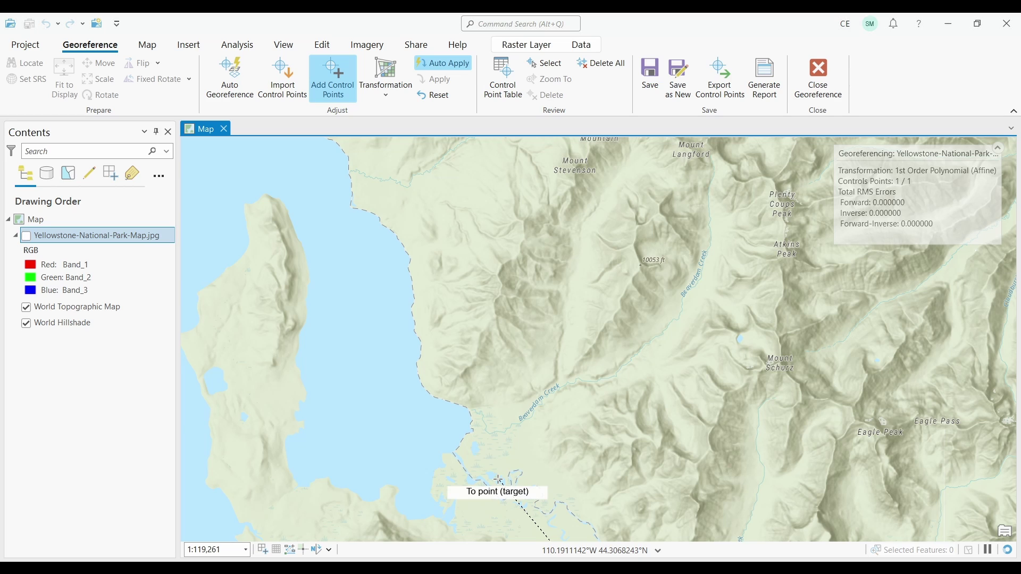
click(498, 480)
click(142, 218)
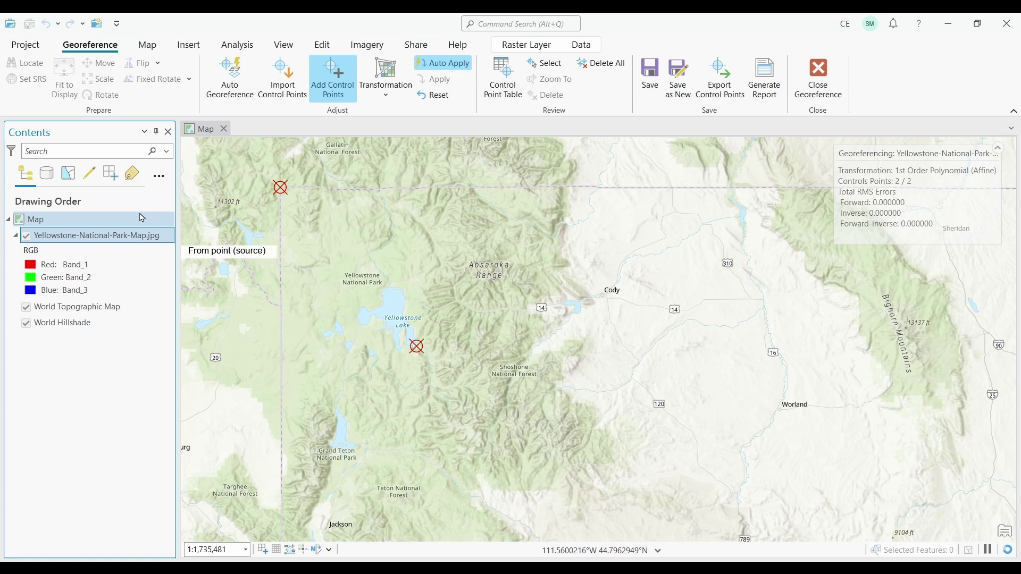
scroll(386, 313, up, 3)
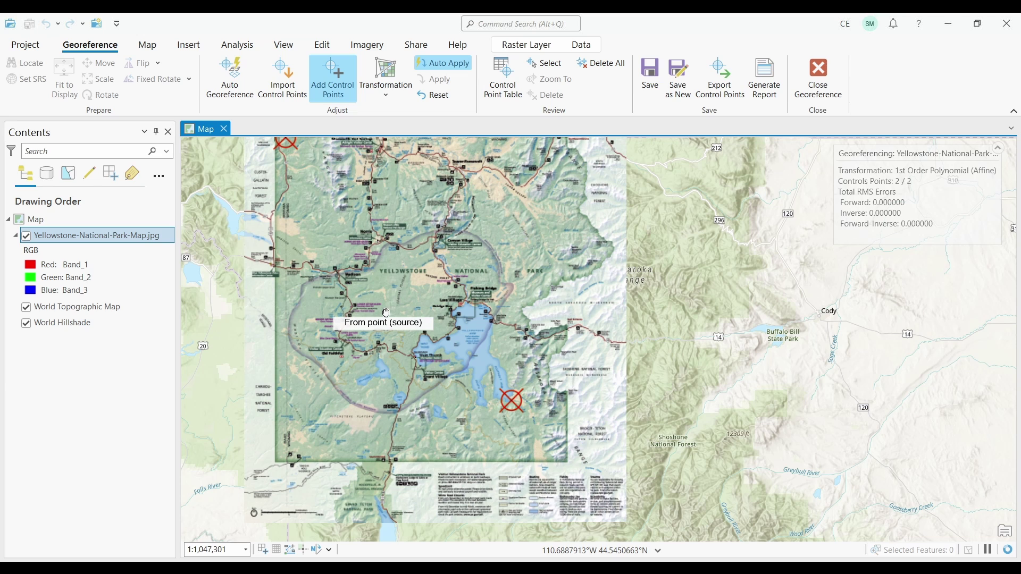
drag(386, 312, 391, 367)
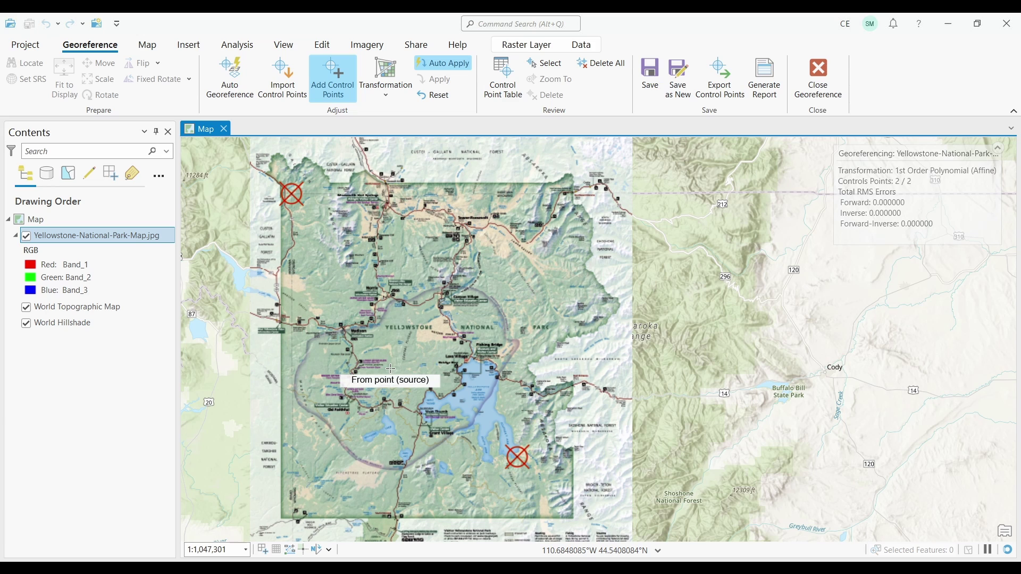
Repeatedly toggle the Yellowstone-National-Park-Map.jpg layer to compare its alignment against the basemap.
click(26, 236)
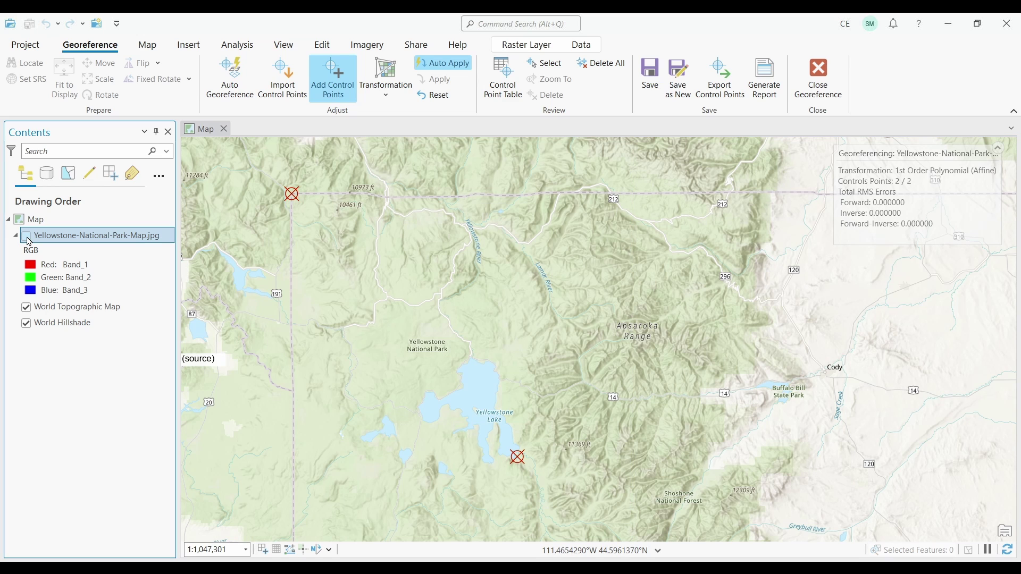
click(26, 236)
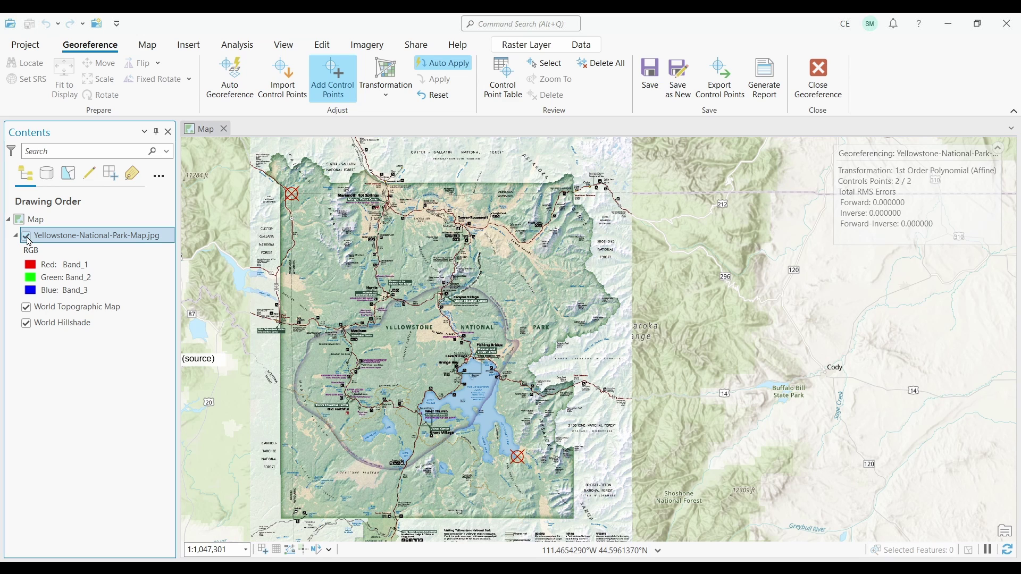
click(26, 236)
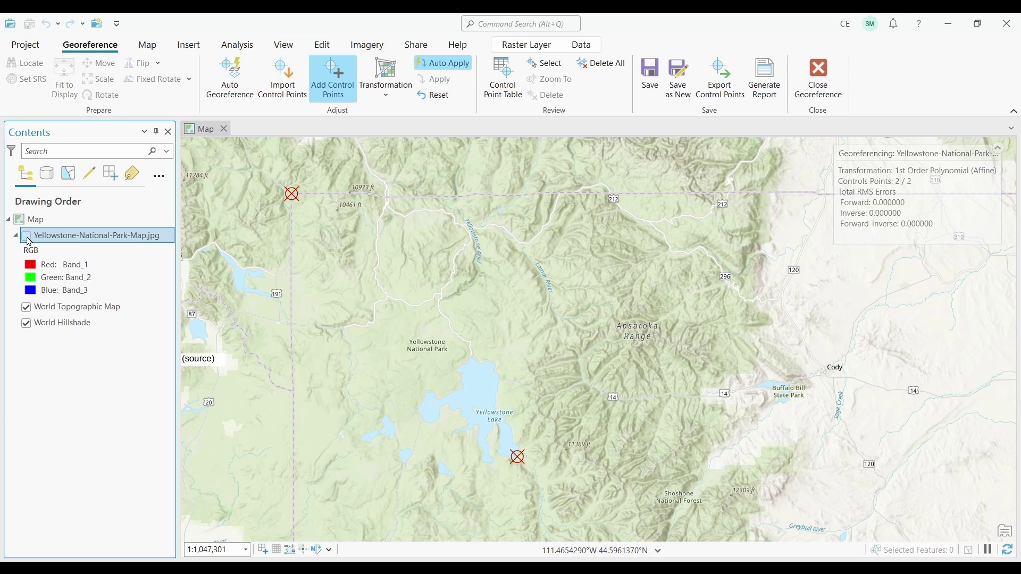
click(26, 236)
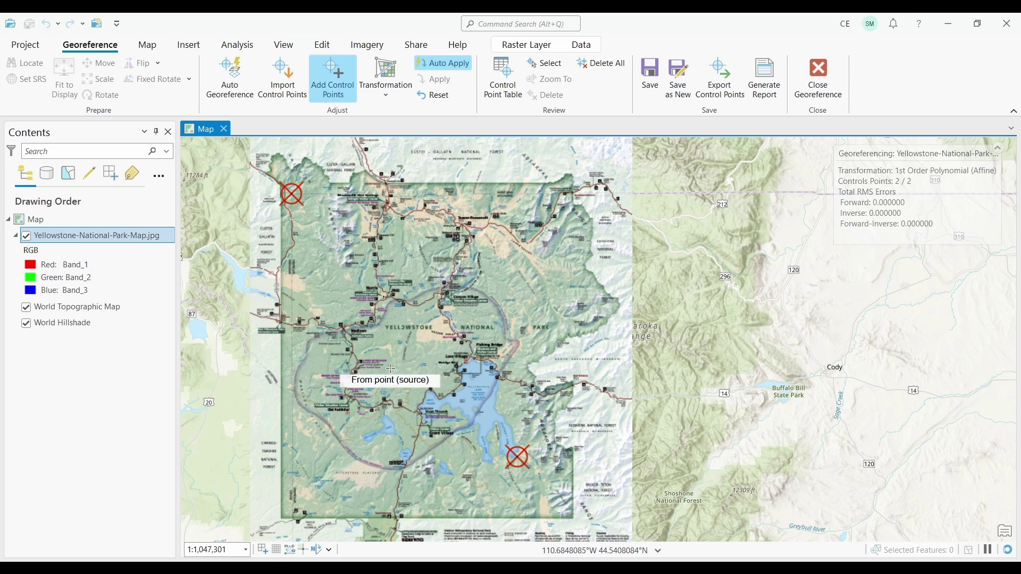
click(26, 236)
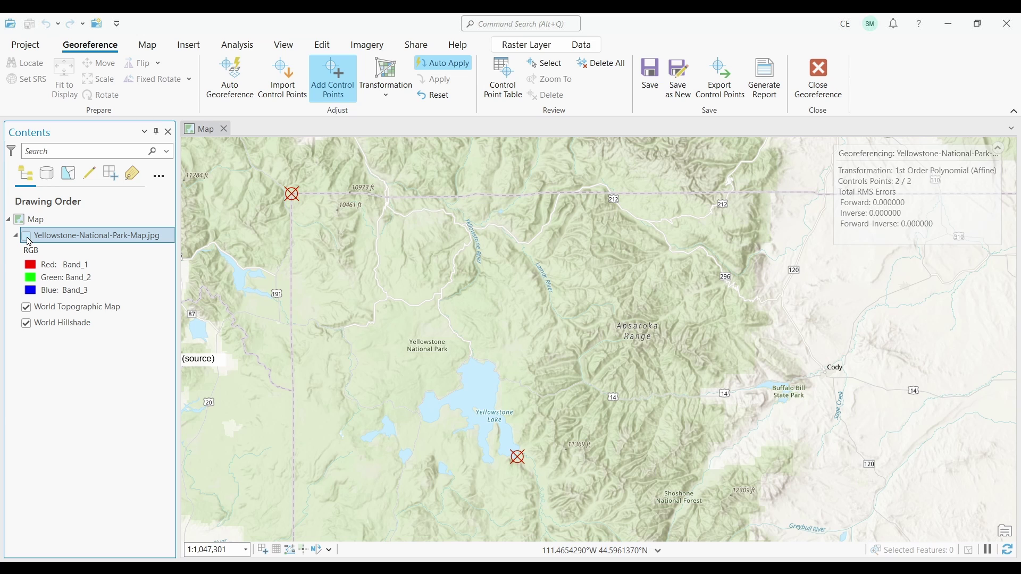
click(26, 236)
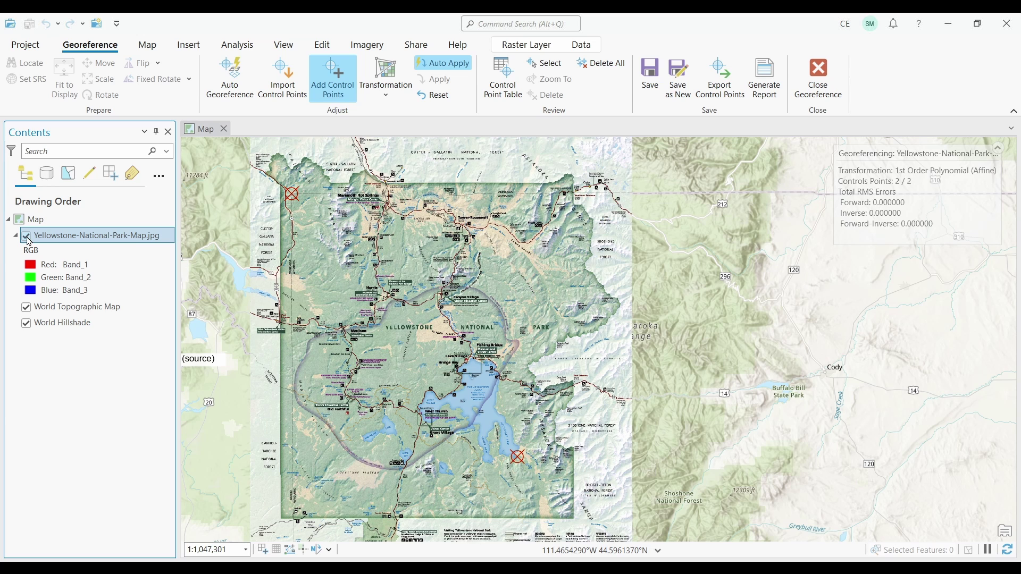
click(28, 240)
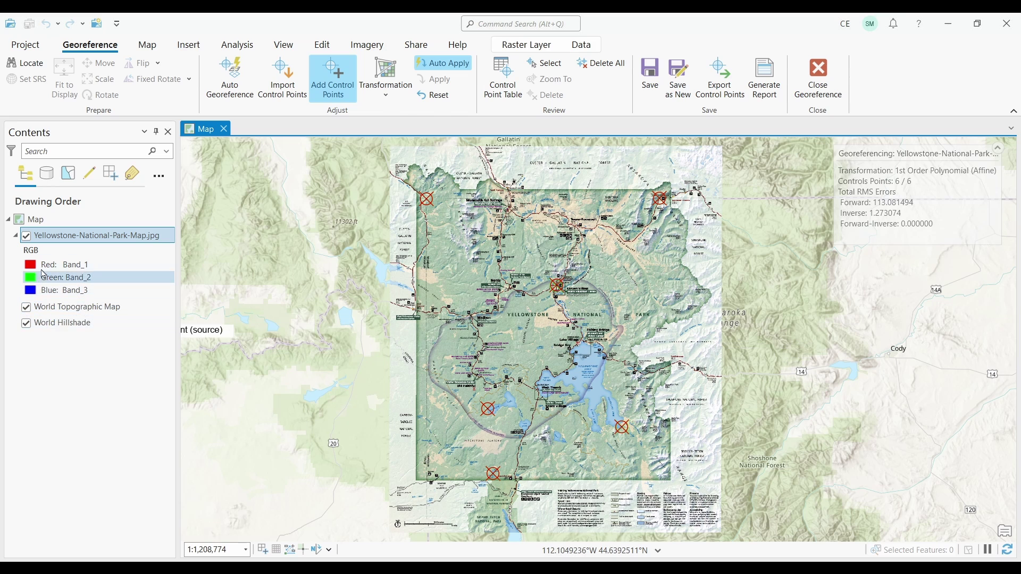
click(26, 237)
click(26, 236)
click(27, 236)
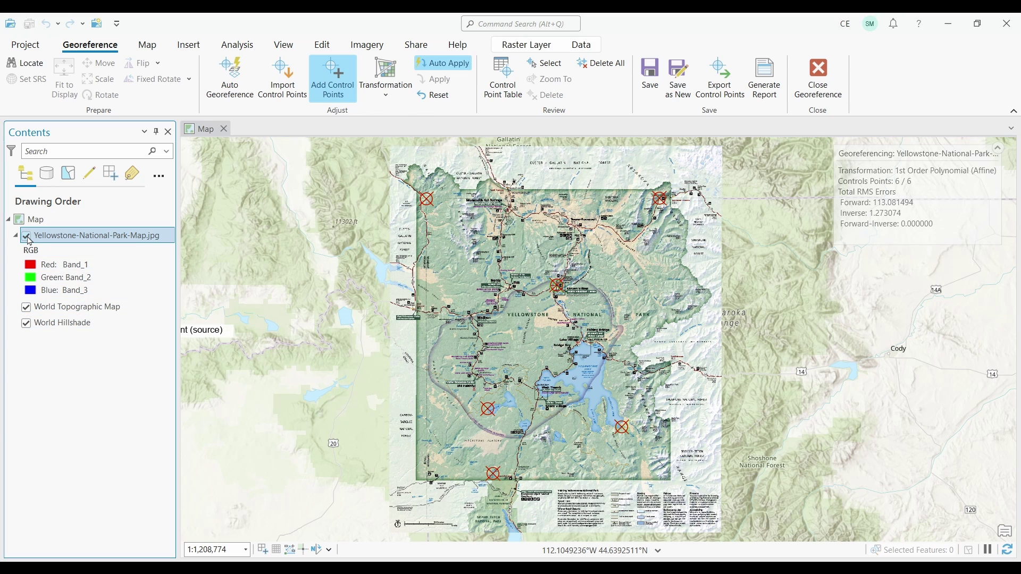
click(29, 239)
click(26, 237)
click(27, 237)
scroll(506, 276, up, 3)
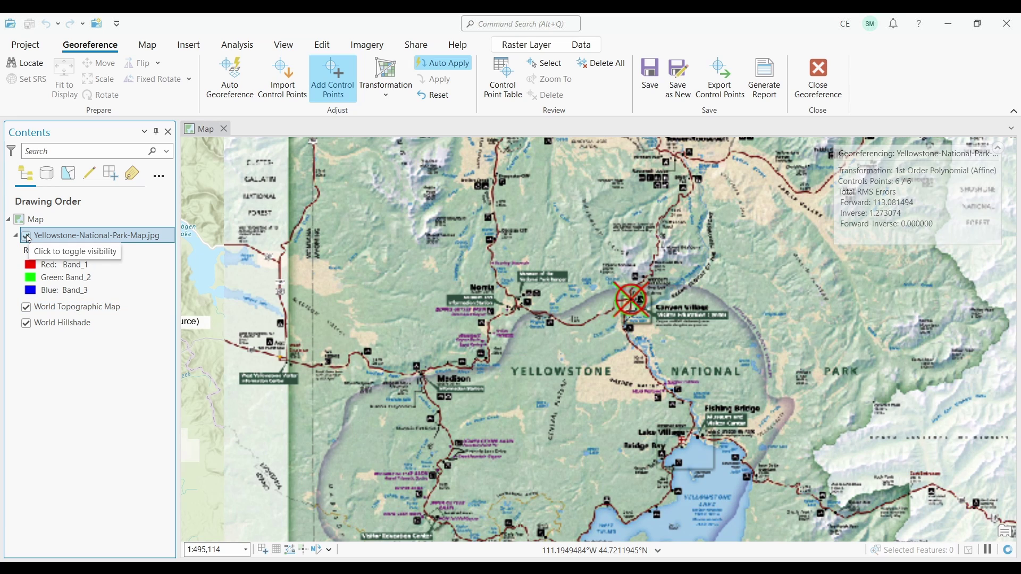
Show the Control Point Table's six links and residuals, enlarge the map, and list transformation types.
click(504, 73)
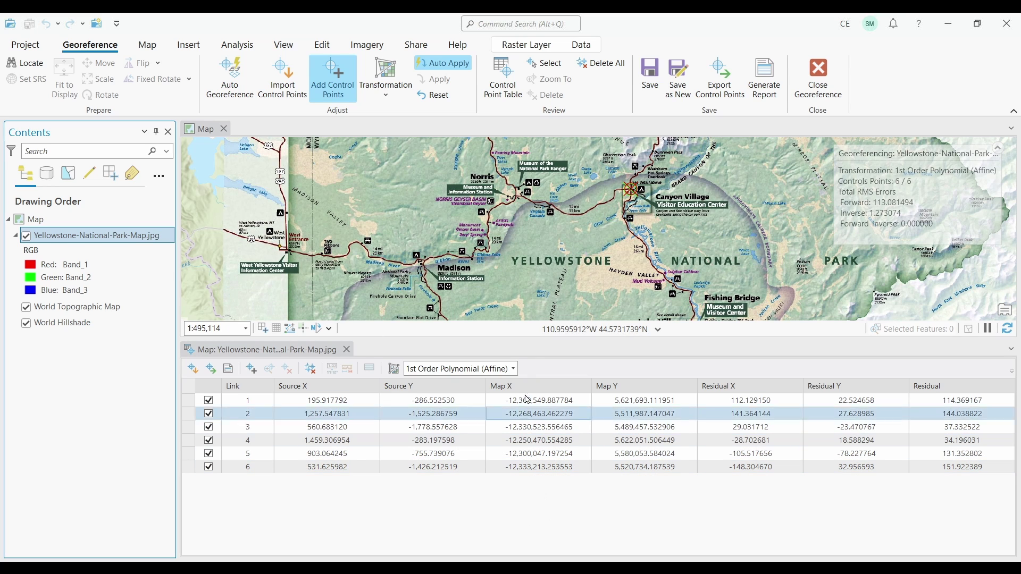
drag(536, 338, 536, 378)
click(830, 435)
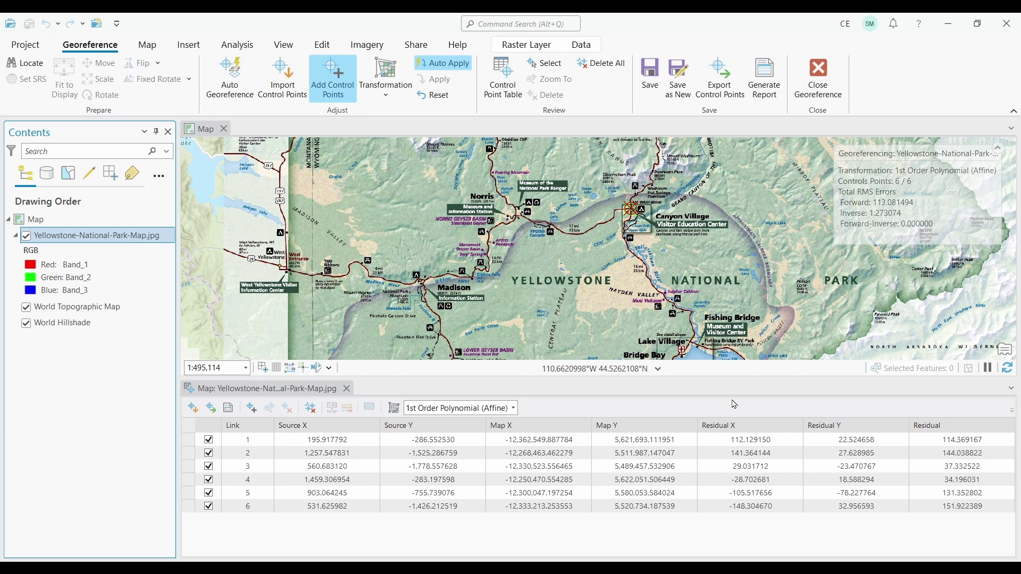
click(514, 408)
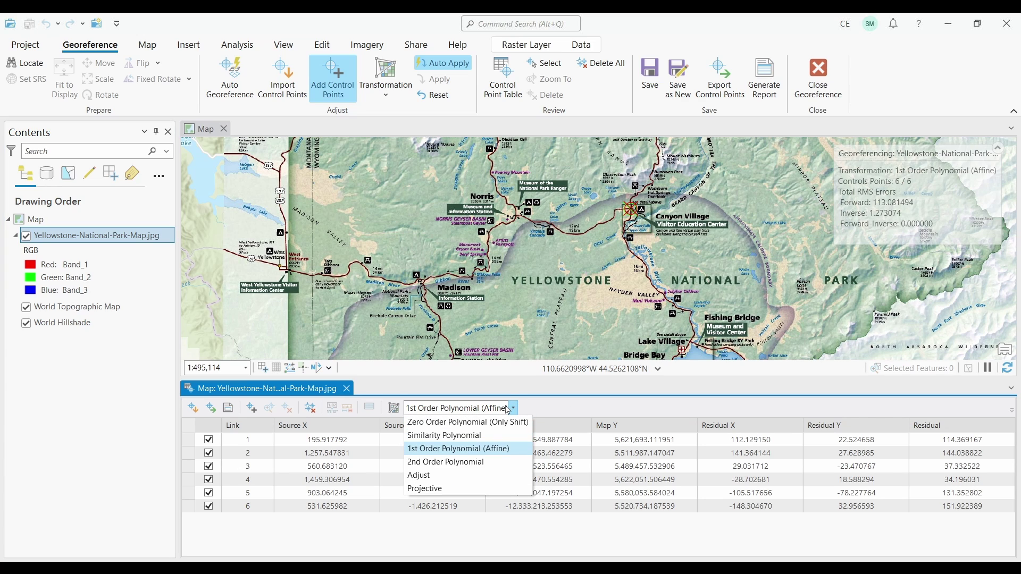
click(554, 408)
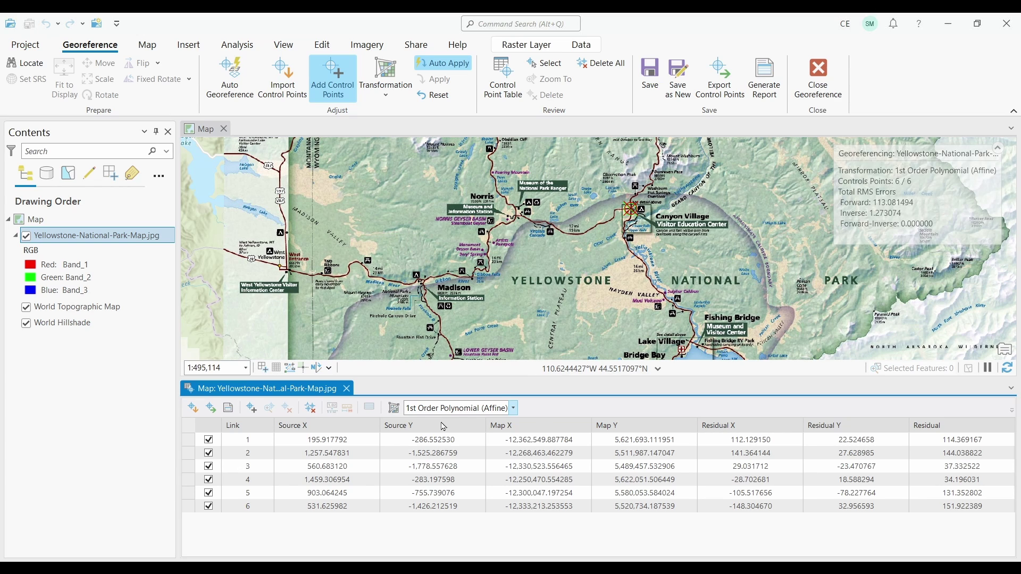
click(514, 409)
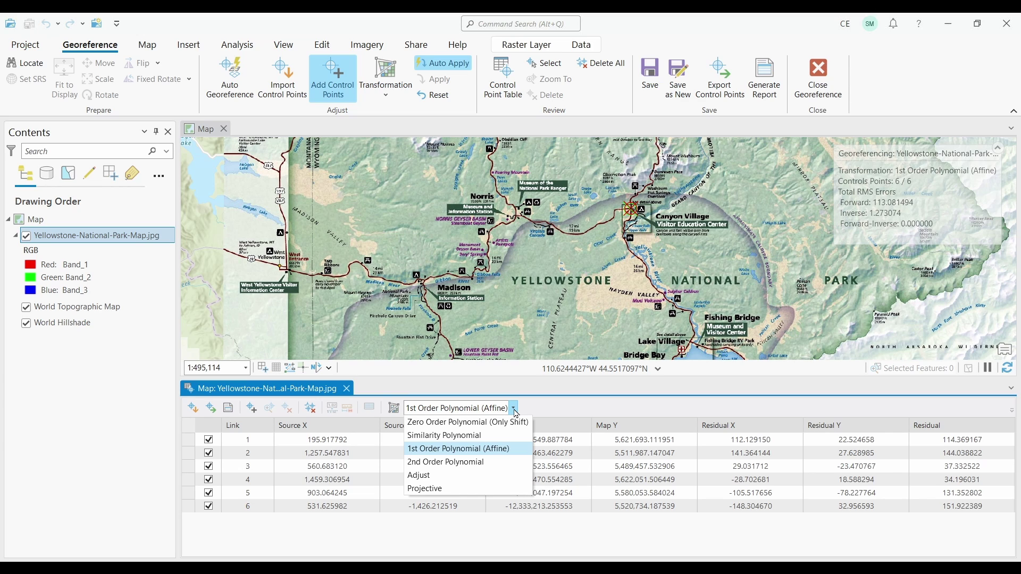
click(515, 408)
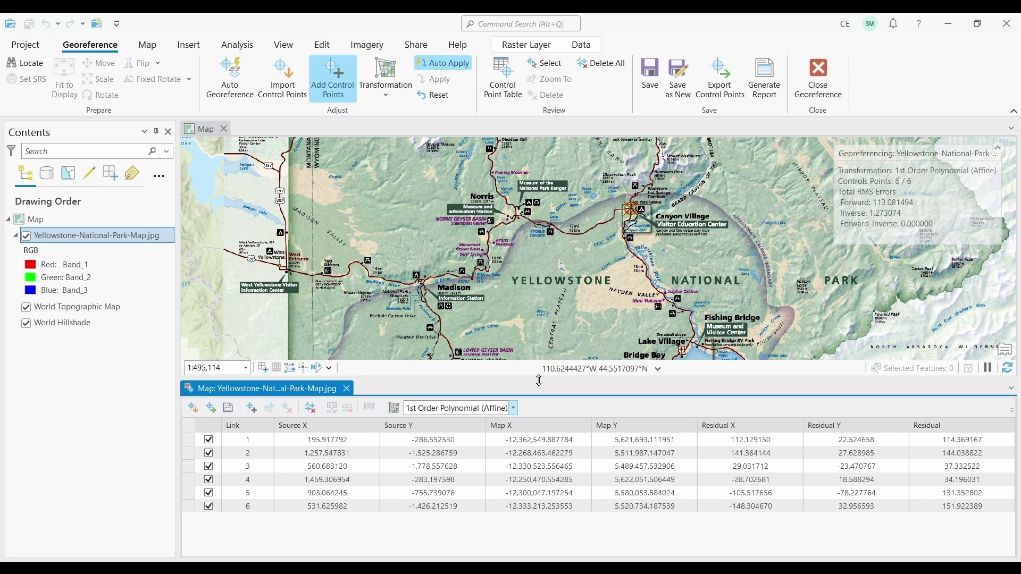
Exclude link 2 to see the RMS error drop, then include it again.
click(286, 456)
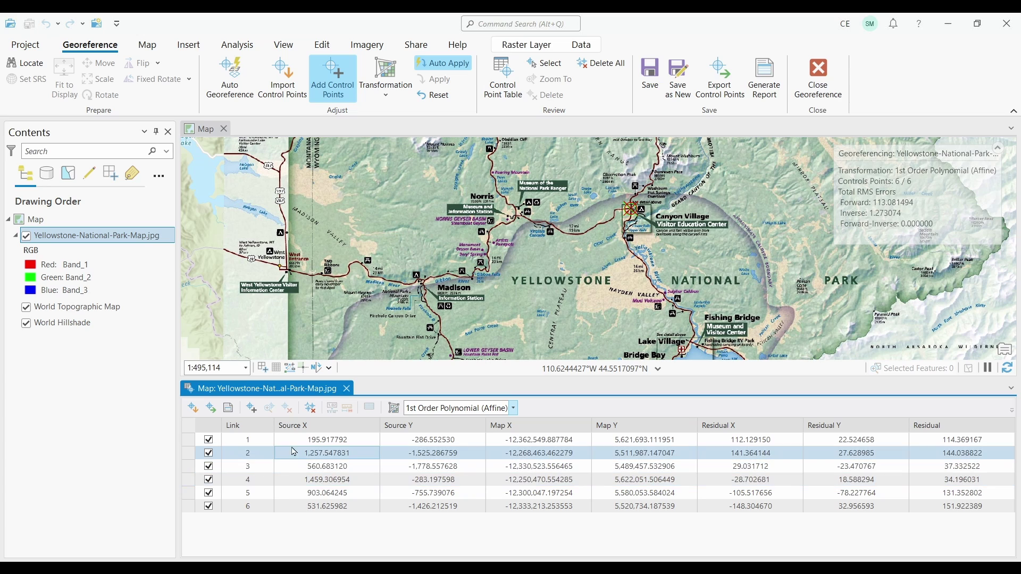
click(298, 453)
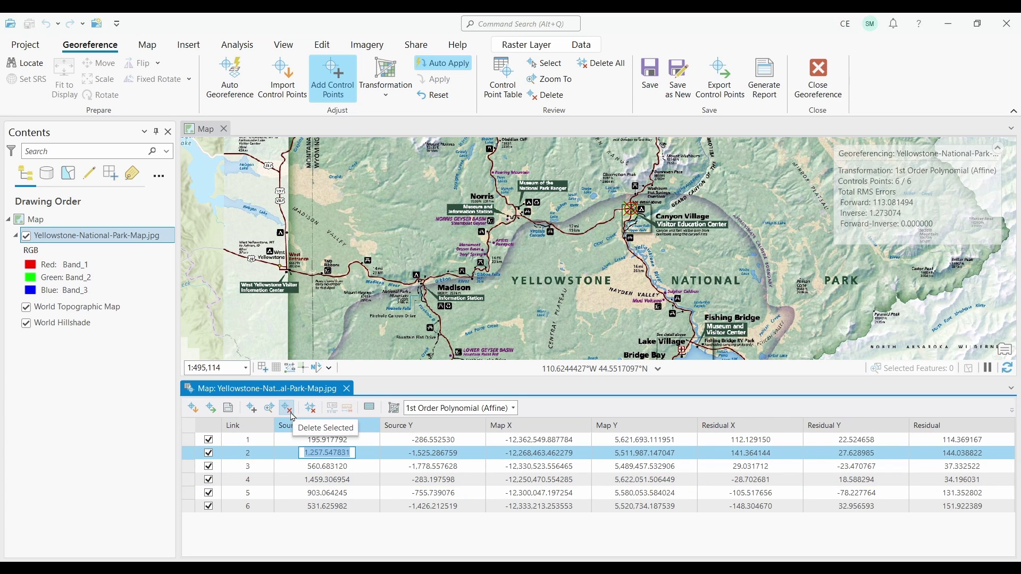
click(209, 453)
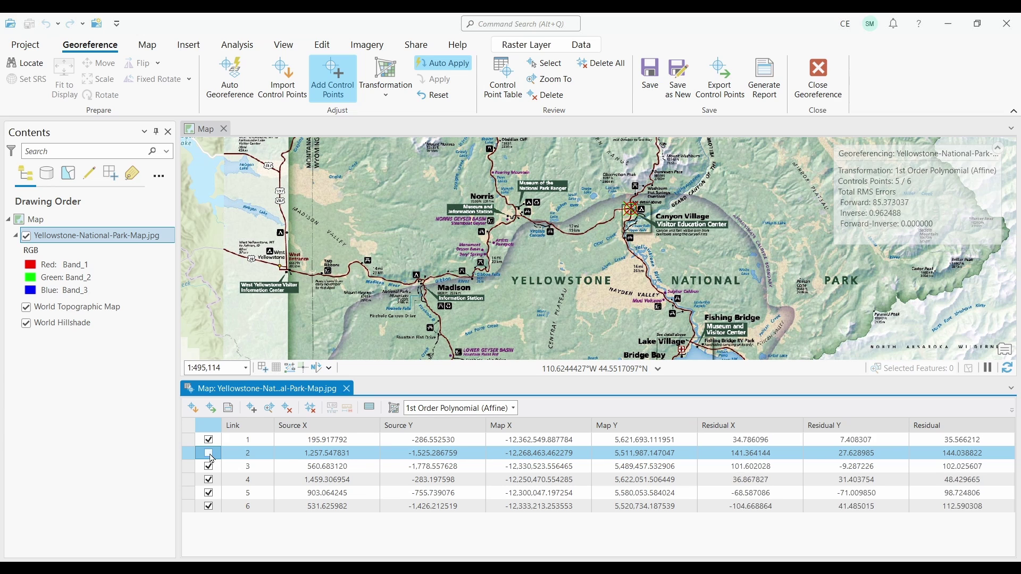
click(209, 453)
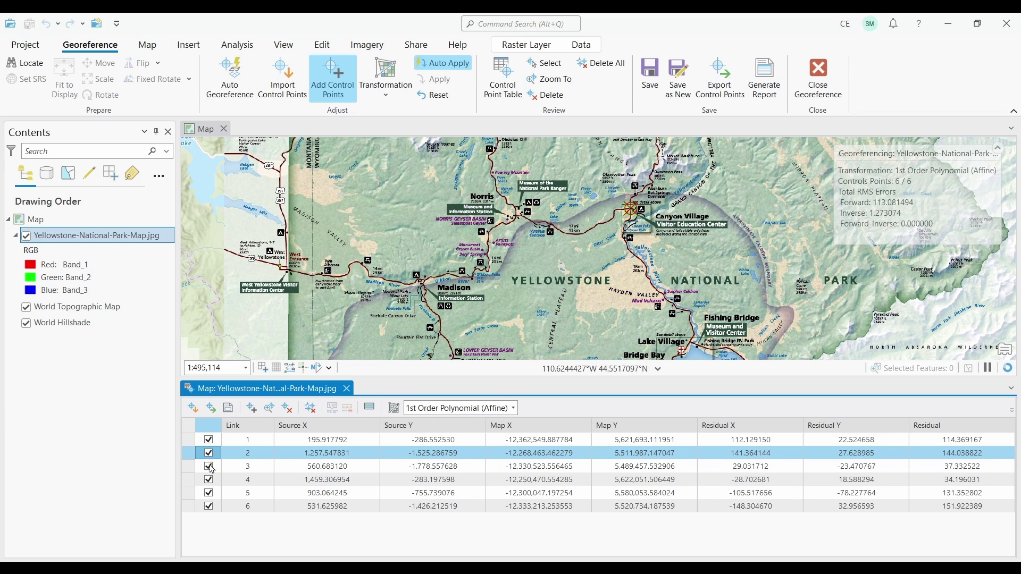
Select link 4 and zoom the map out to view the whole georeferenced raster.
click(210, 479)
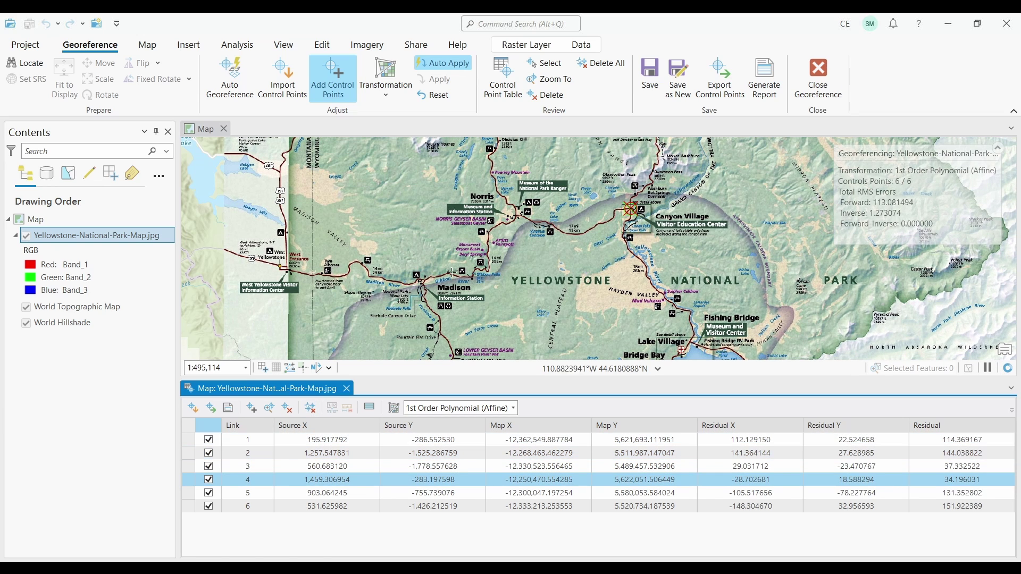
click(310, 408)
scroll(472, 256, down, 3)
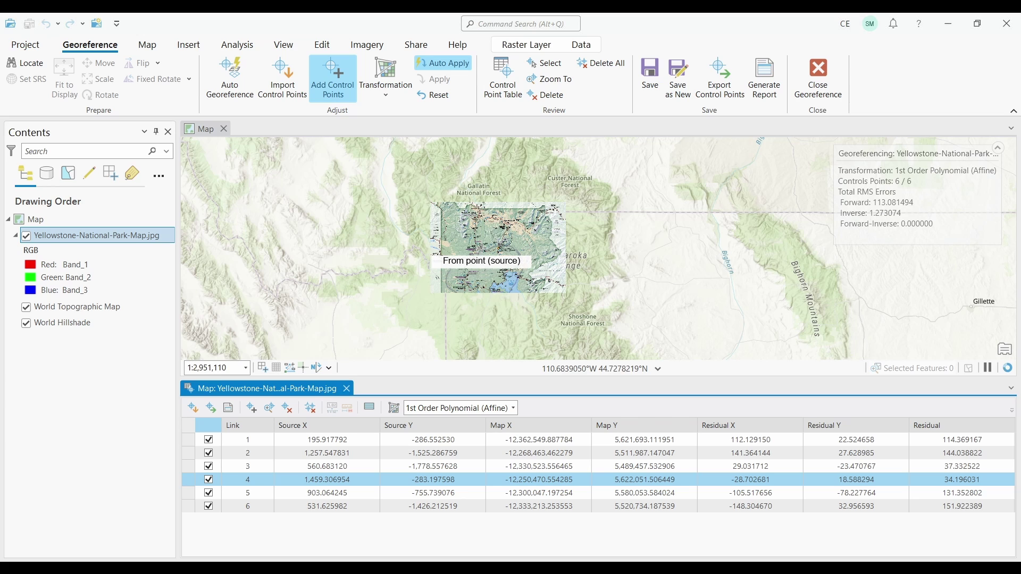
scroll(469, 264, up, 1)
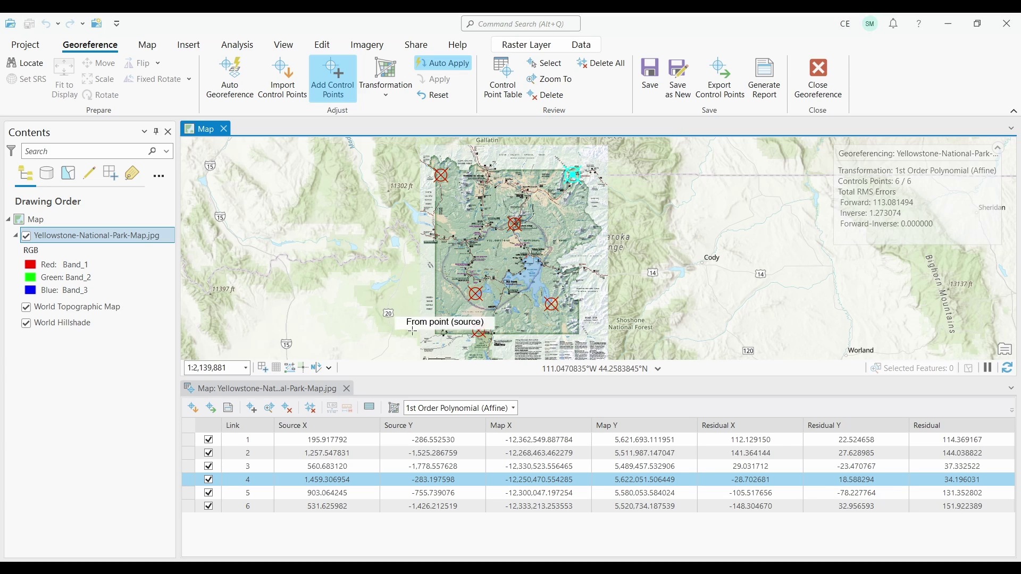
click(190, 423)
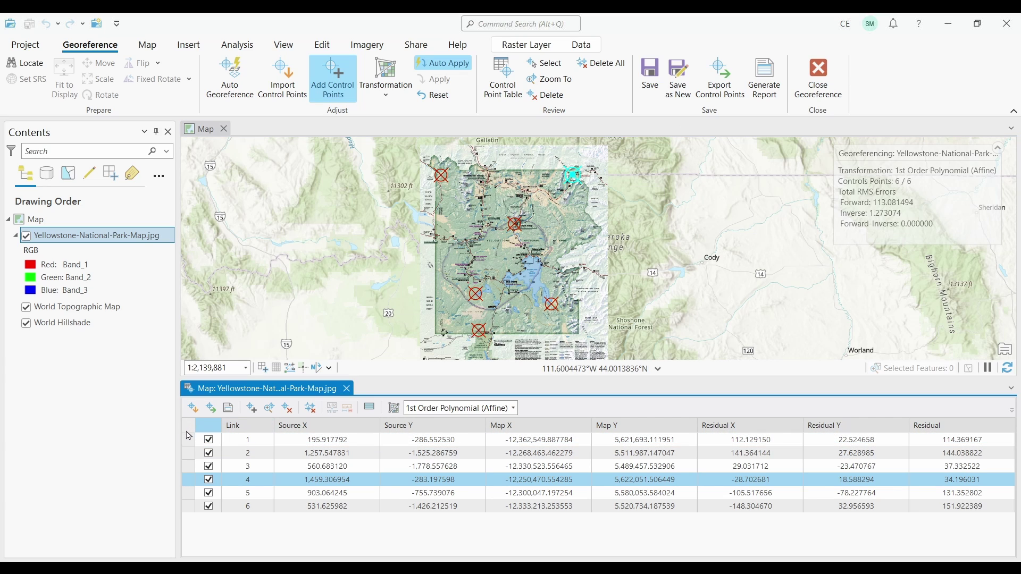